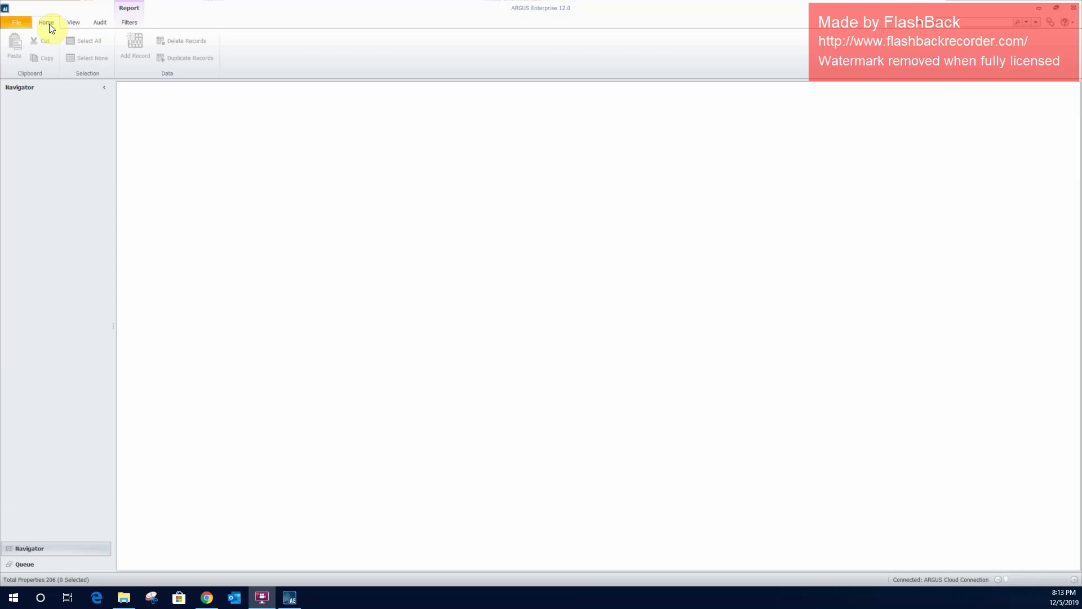
pyautogui.click(20, 24)
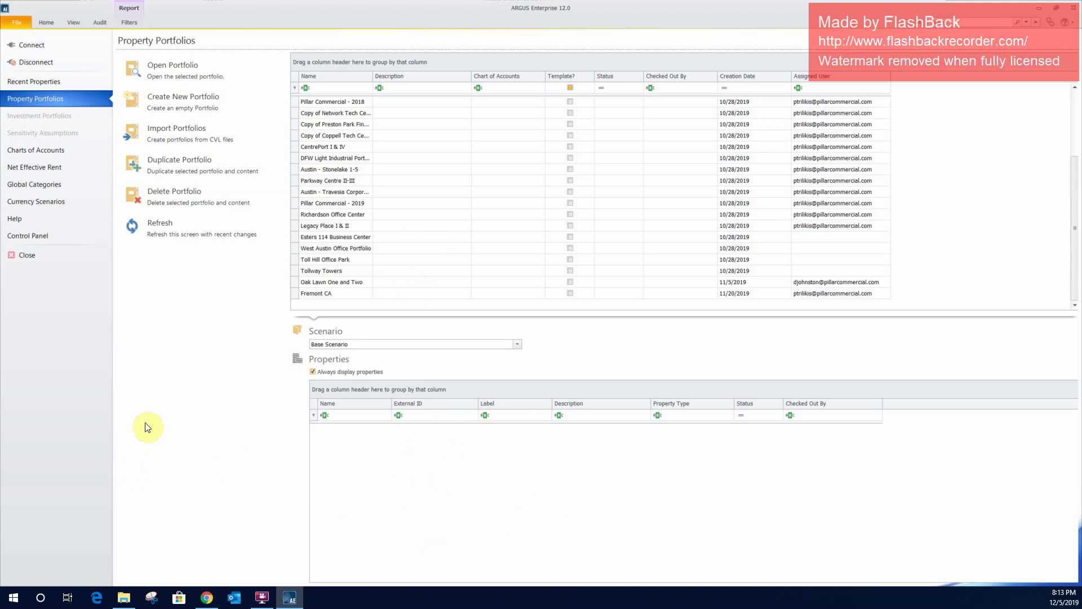
# Step: Create and open an empty portfolio called 'Portfolio 123'
pyautogui.click(231, 106)
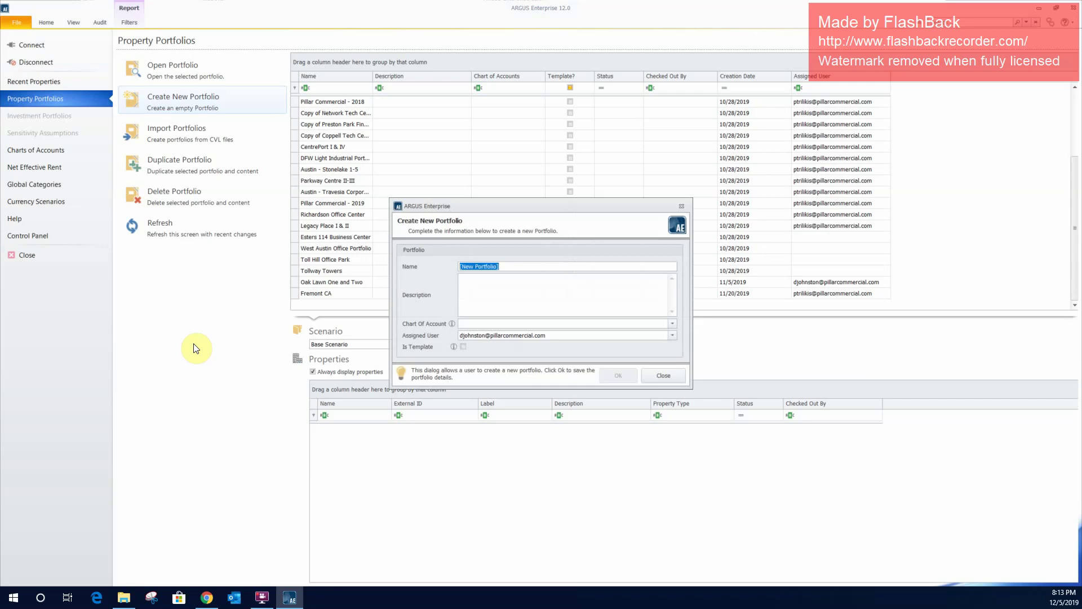
pyautogui.write('Portfolio 123')
pyautogui.click(619, 376)
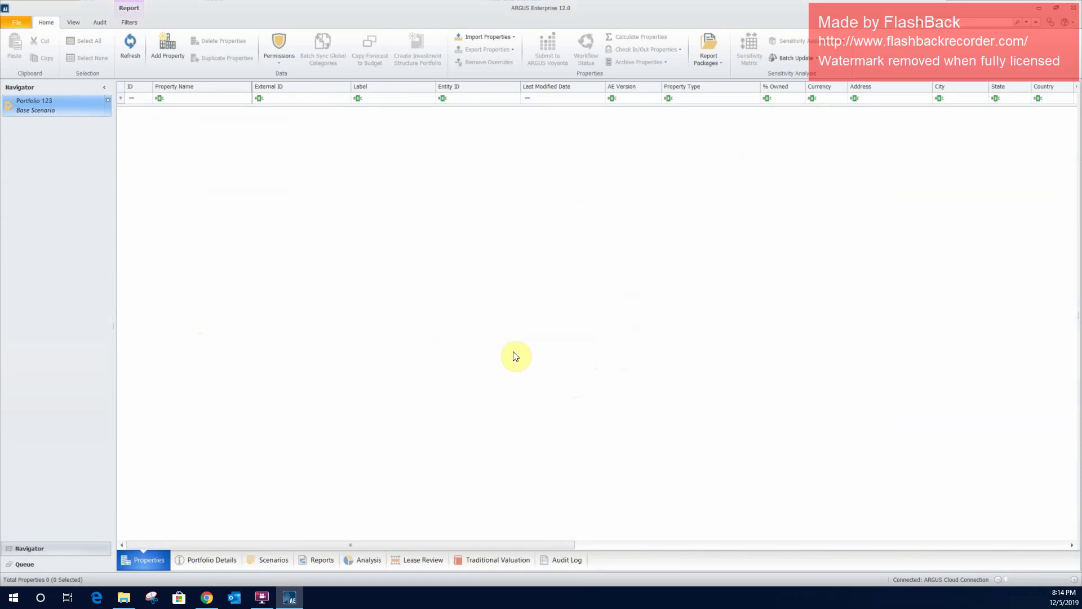
# Step: Add a new property built from scratch with Office as its asset type
pyautogui.click(175, 52)
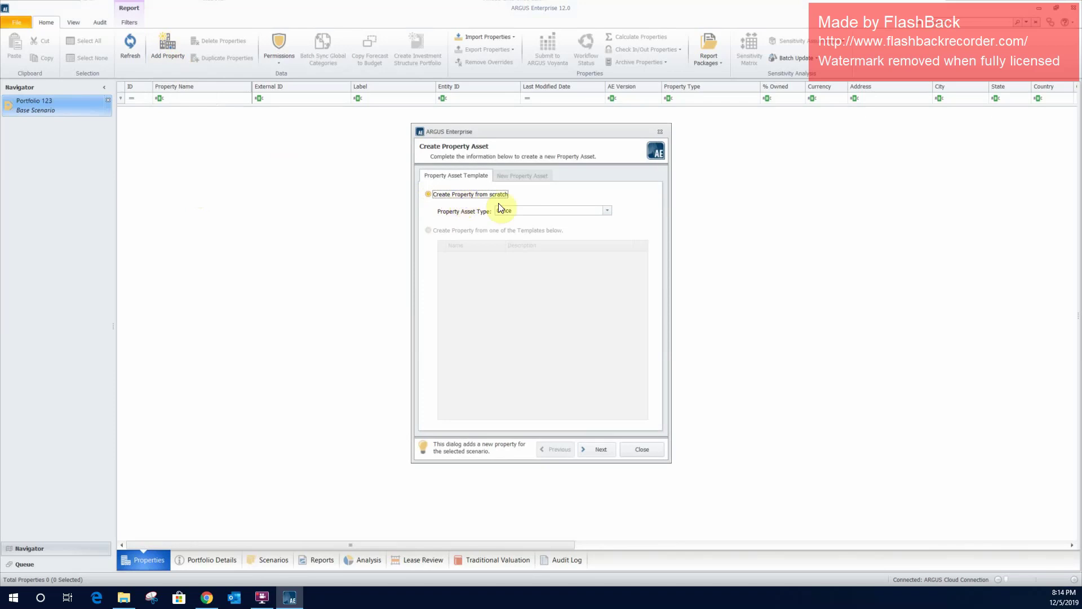
pyautogui.click(607, 210)
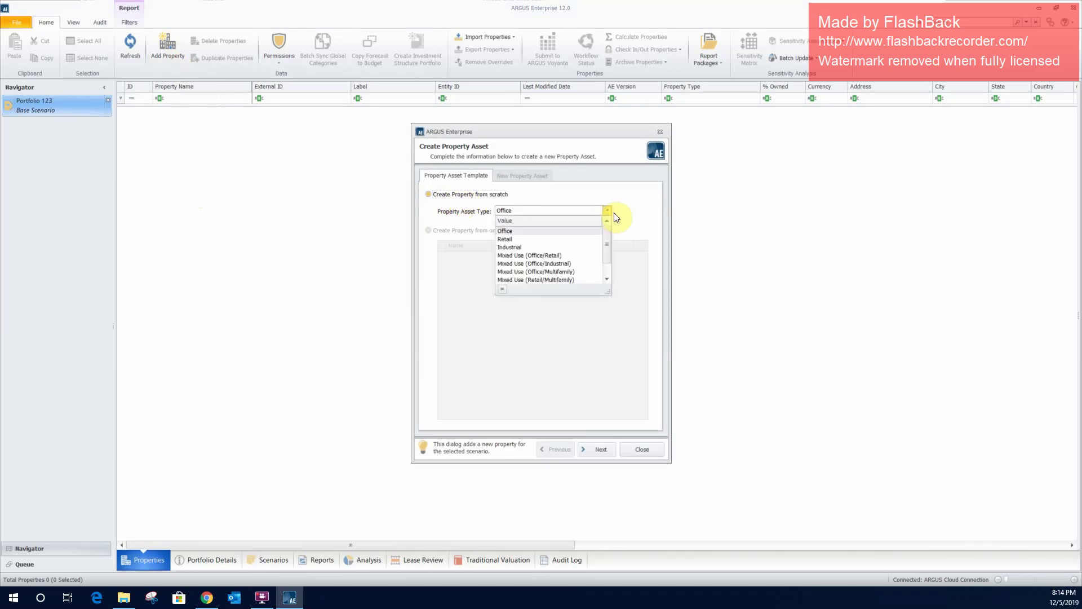
pyautogui.moveTo(610, 246)
pyautogui.mouseDown()
pyautogui.moveTo(611, 257)
pyautogui.moveTo(605, 245)
pyautogui.mouseUp()
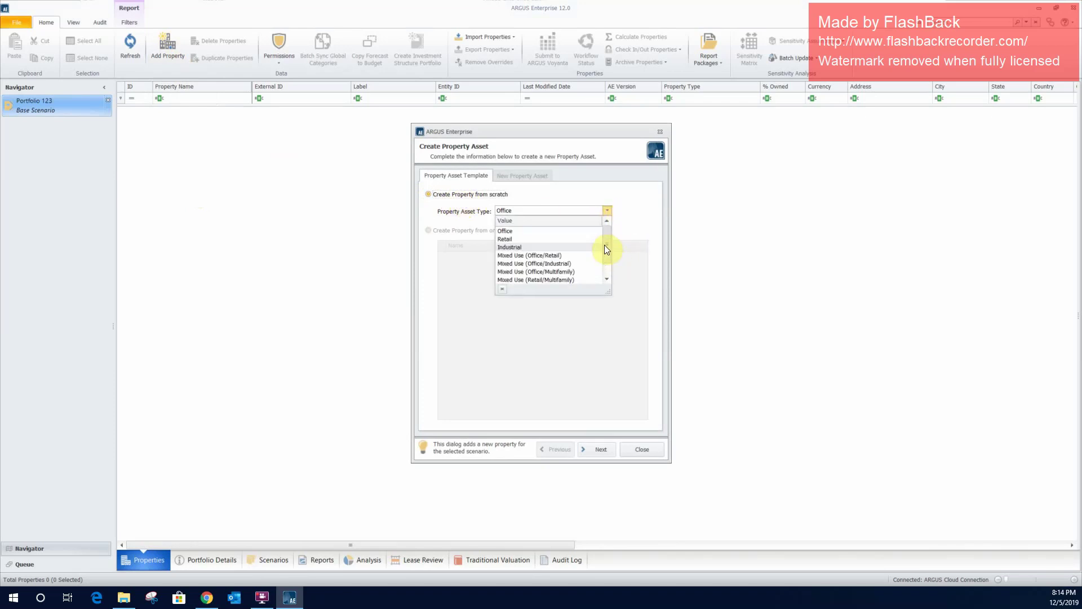
pyautogui.click(552, 232)
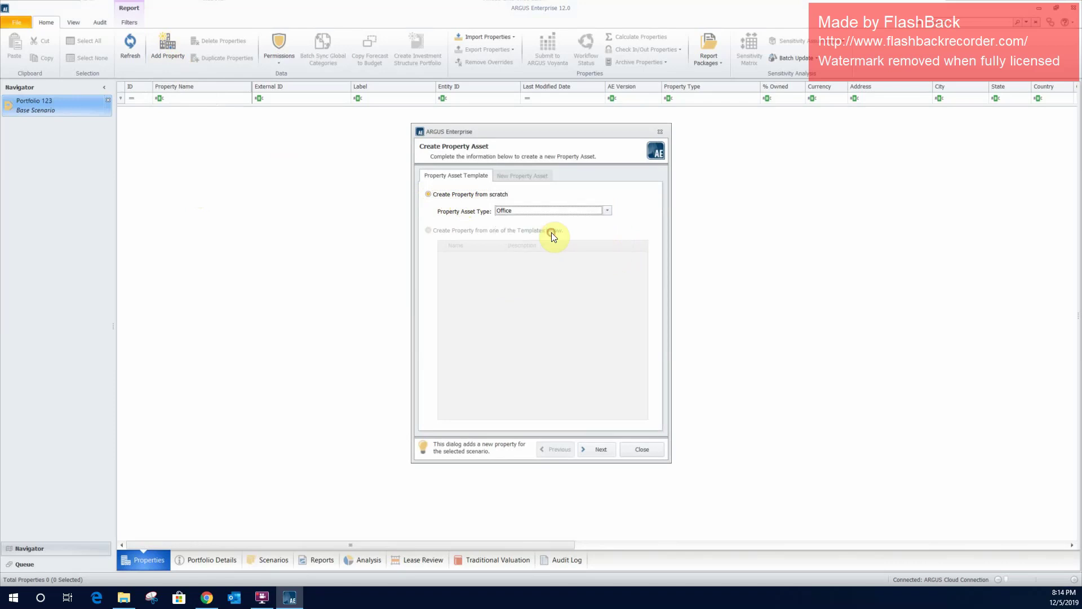
# Step: Name the new Office property 'Property 1'
pyautogui.click(586, 451)
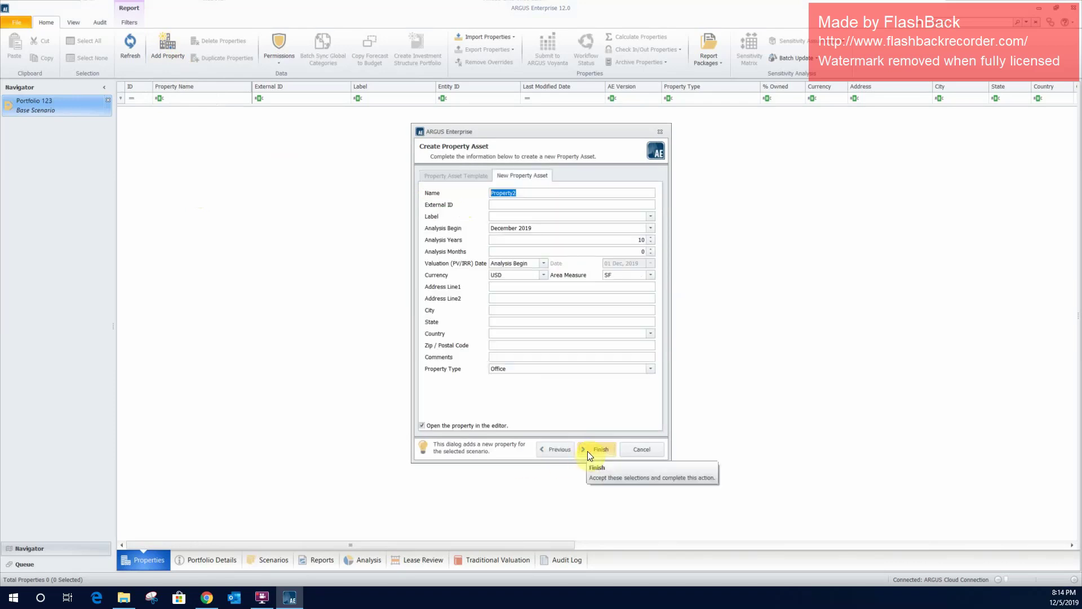
pyautogui.click(539, 193)
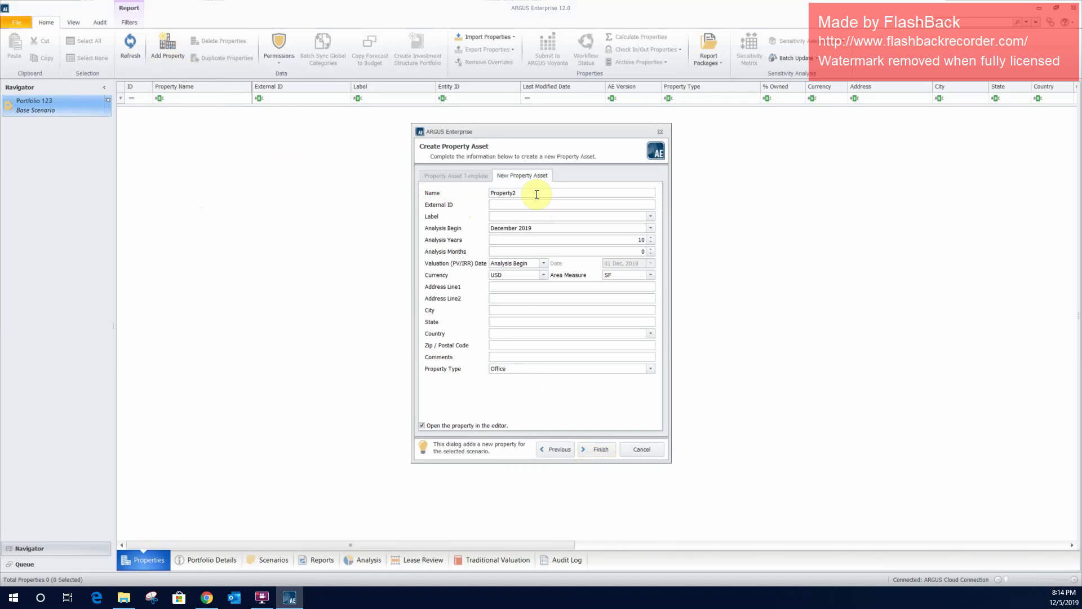
pyautogui.write('1')
# Step: Keep the 10-year analysis and enter the address 123 Main Street, New York, New York
pyautogui.doubleClick(642, 241)
pyautogui.click(642, 241)
pyautogui.write('123')
pyautogui.write(' Main Street')
pyautogui.write('N')
pyautogui.write('ew York')
pyautogui.write('New Yor')
pyautogui.press('Tab')
# Step: Finish creating Property 1 so it opens in the property editor
pyautogui.click(590, 449)
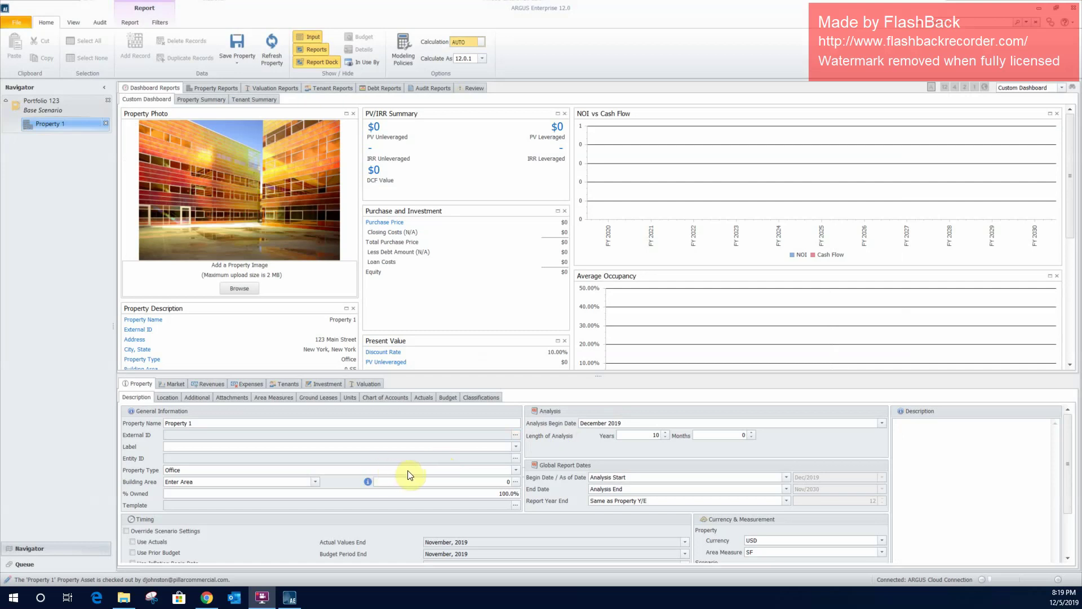
# Step: Enter 20,000 as Property 1's building area on the Description tab
pyautogui.click(479, 482)
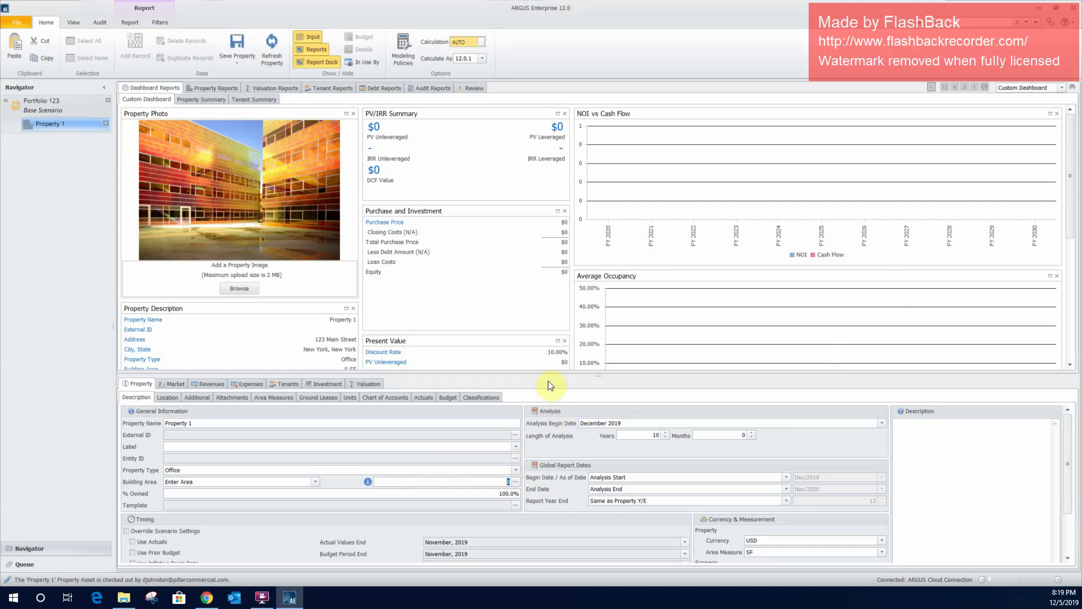
pyautogui.write('20000')
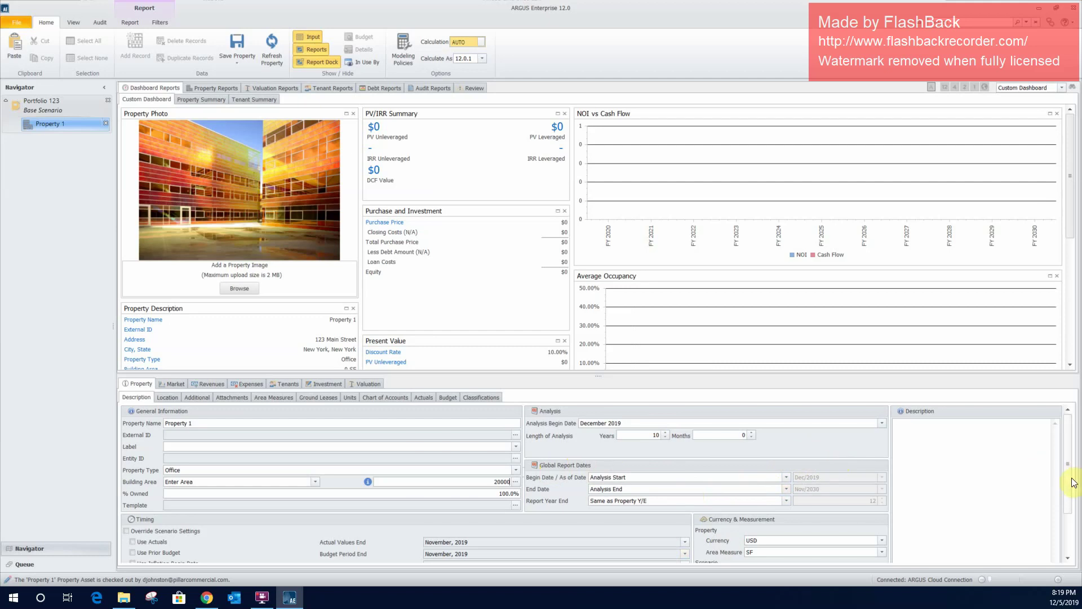
pyautogui.scroll(-3, 1074, 485)
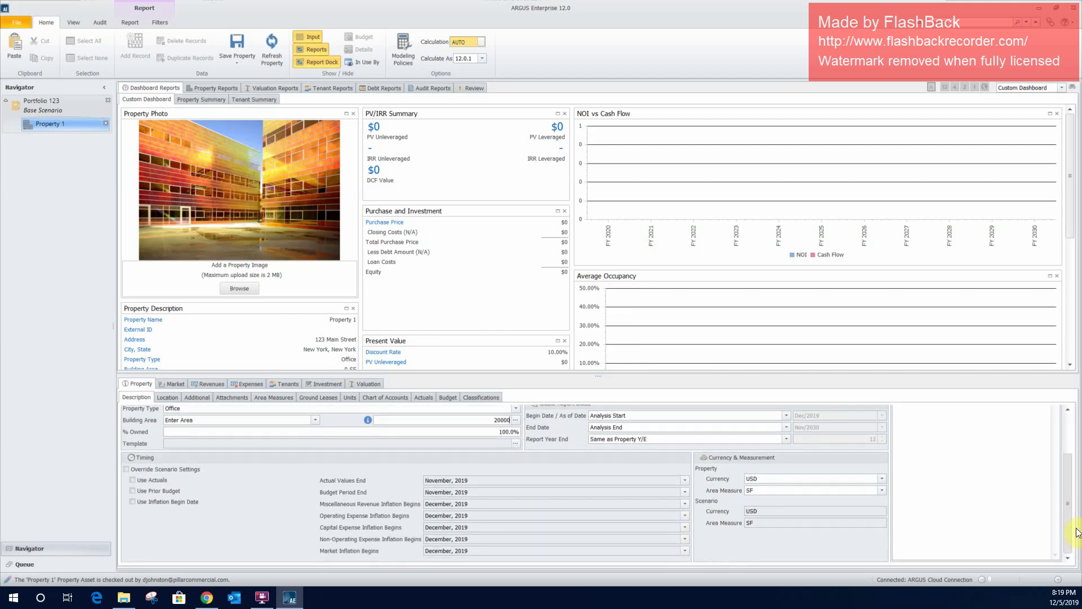
pyautogui.scroll(3, 1076, 531)
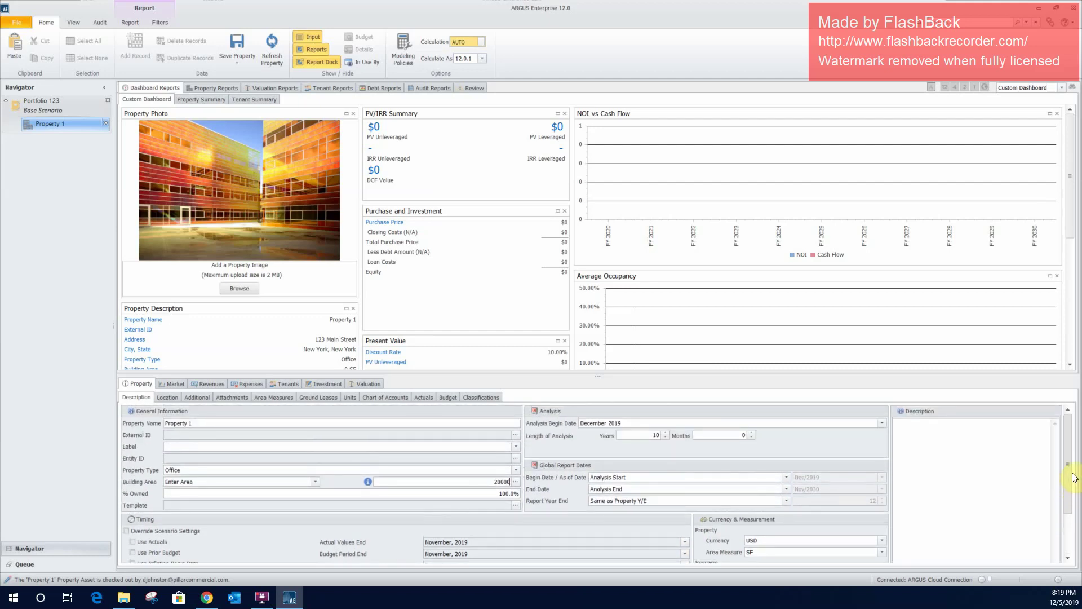
pyautogui.click(781, 452)
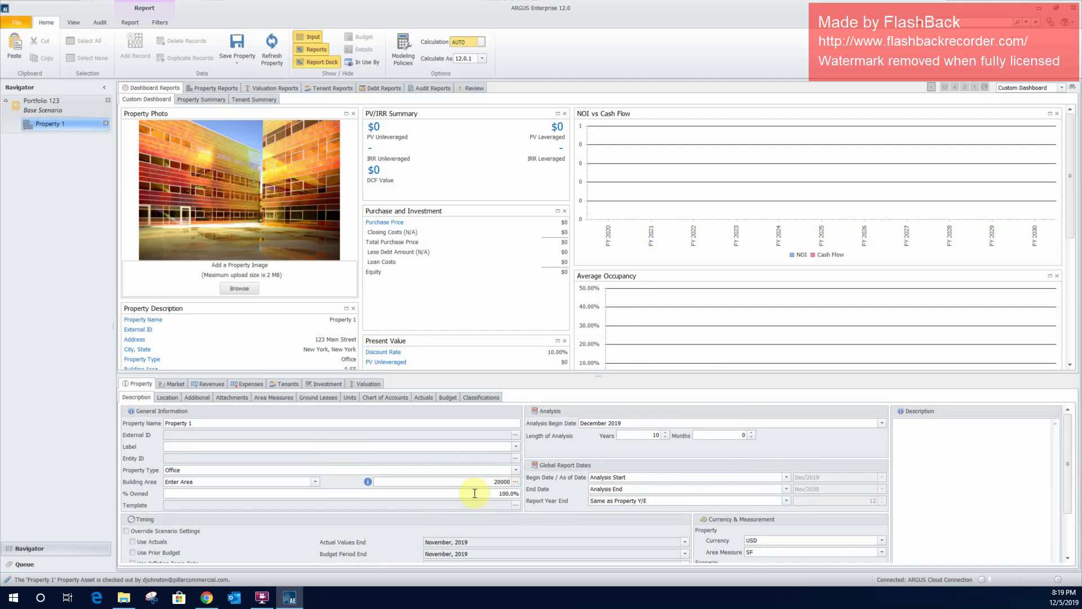
pyautogui.press('Tab')
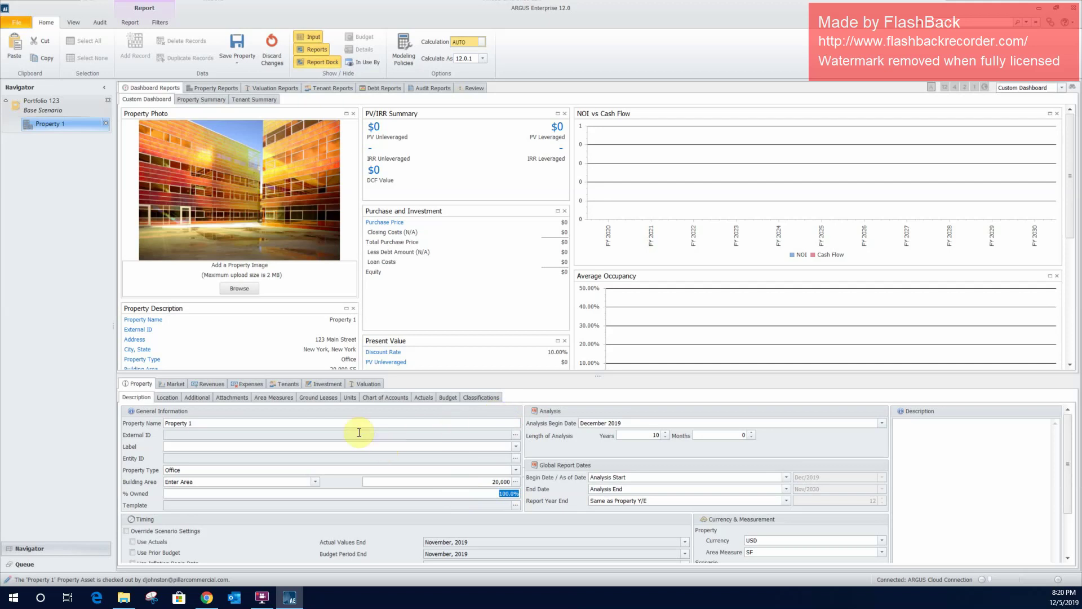
# Step: Switch the lower panel to the Tenants tab to show the empty rent roll
pyautogui.click(286, 384)
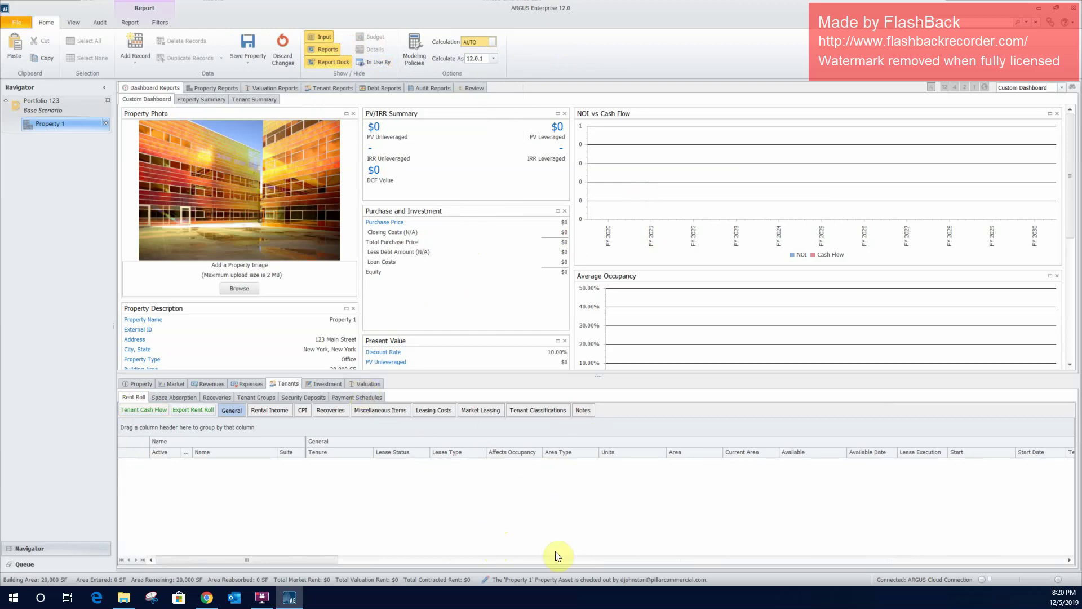
# Step: Turn off the Reports toggle in the Home ribbon's Show / Hide group
pyautogui.click(332, 51)
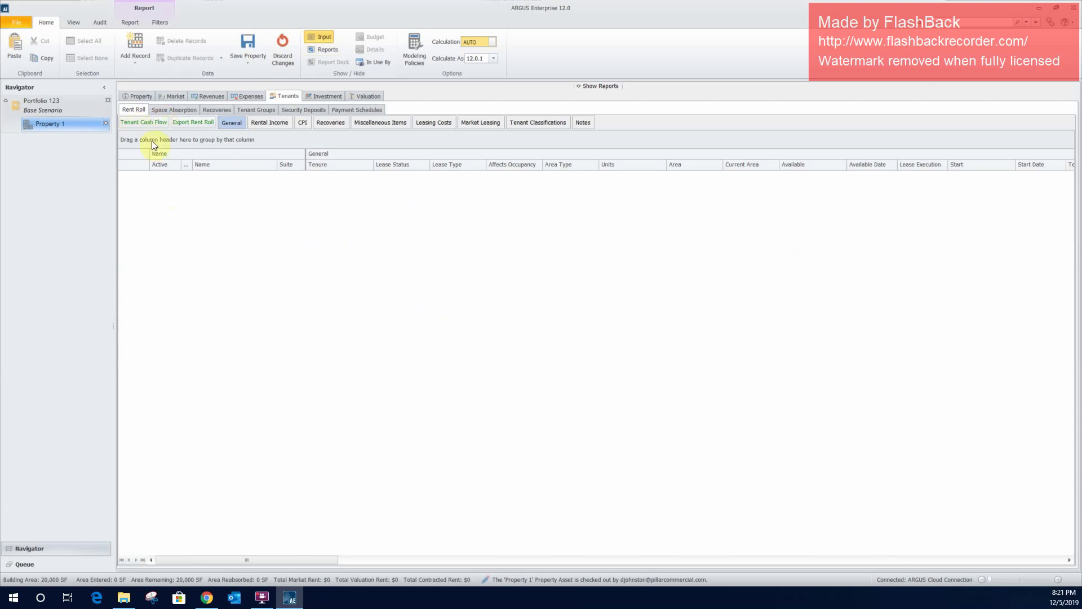
# Step: Add a rent roll record and name the tenant 'Mike's Cell Phone Repair'
pyautogui.click(137, 44)
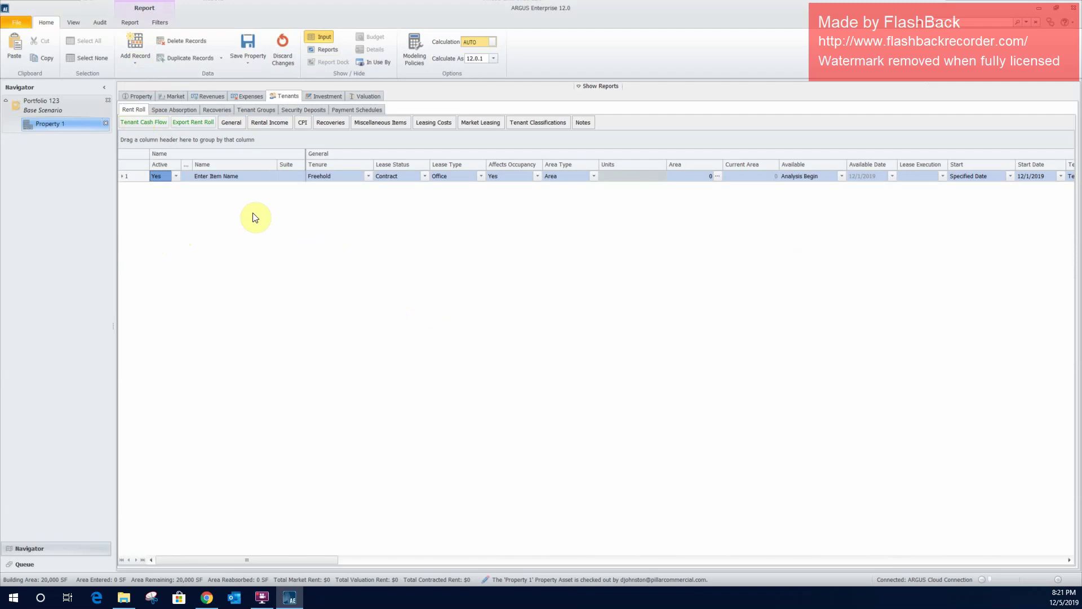
pyautogui.click(242, 177)
pyautogui.click(244, 175)
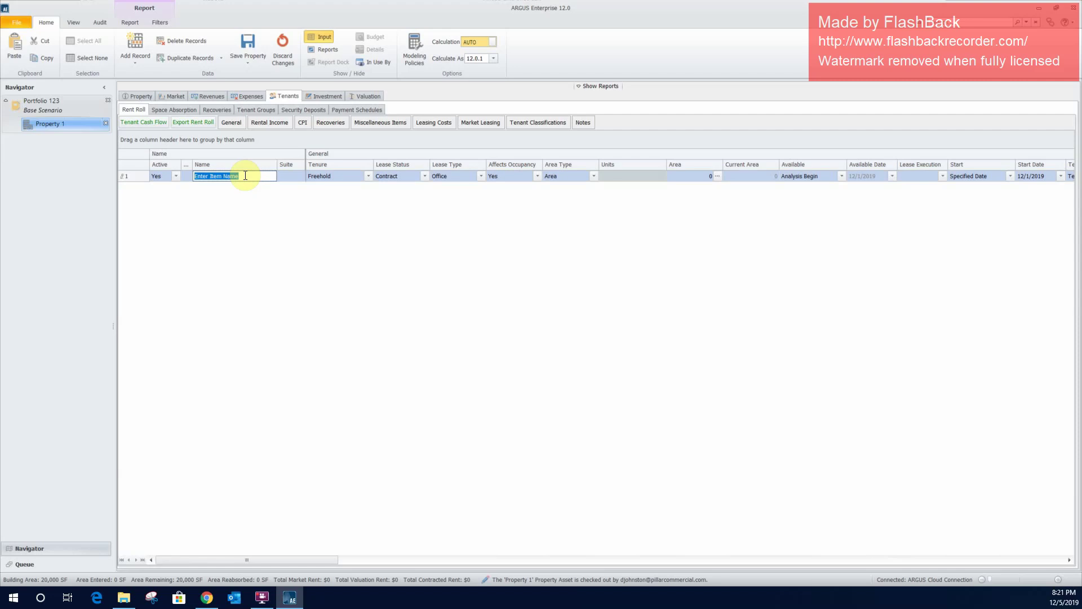
pyautogui.write("Mike's C")
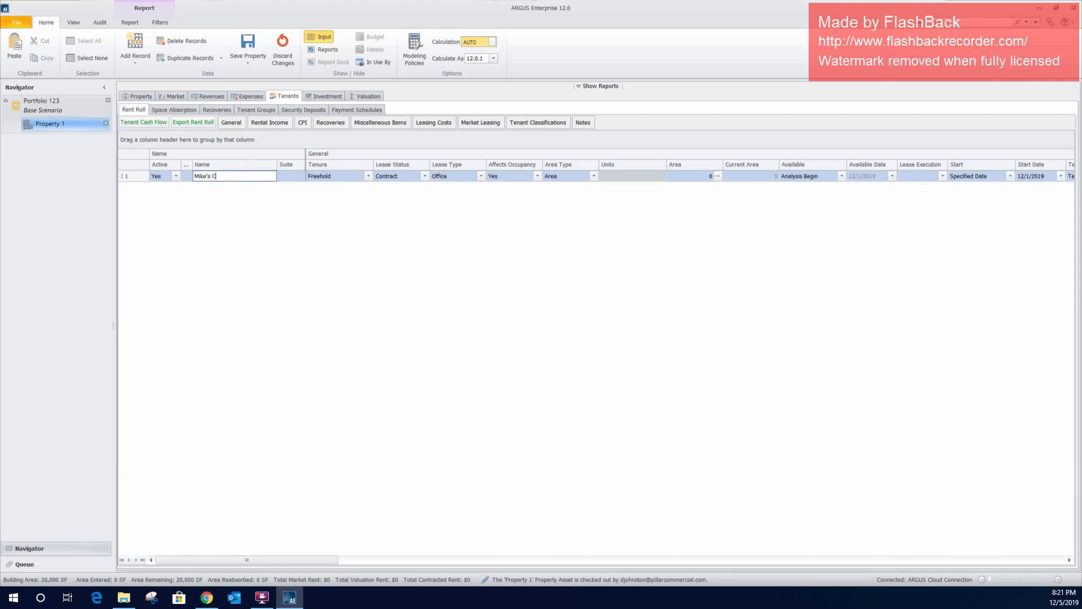
pyautogui.write('ell Phone Repair')
pyautogui.press('Return')
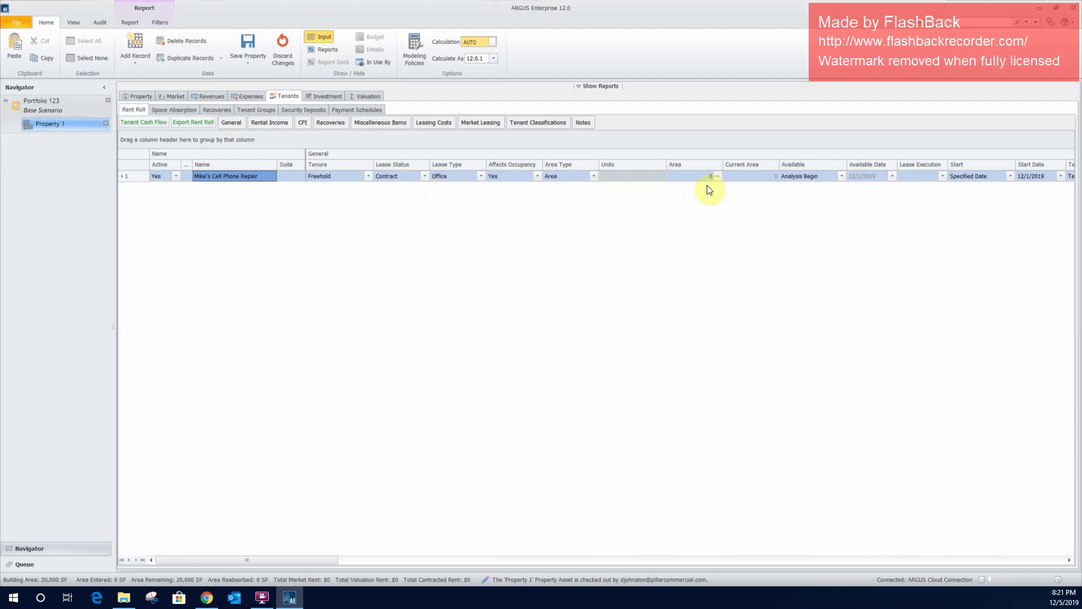
# Step: Set Mike's Cell Phone Repair's suite to 1 and leased area to 20,000 SF
pyautogui.click(292, 176)
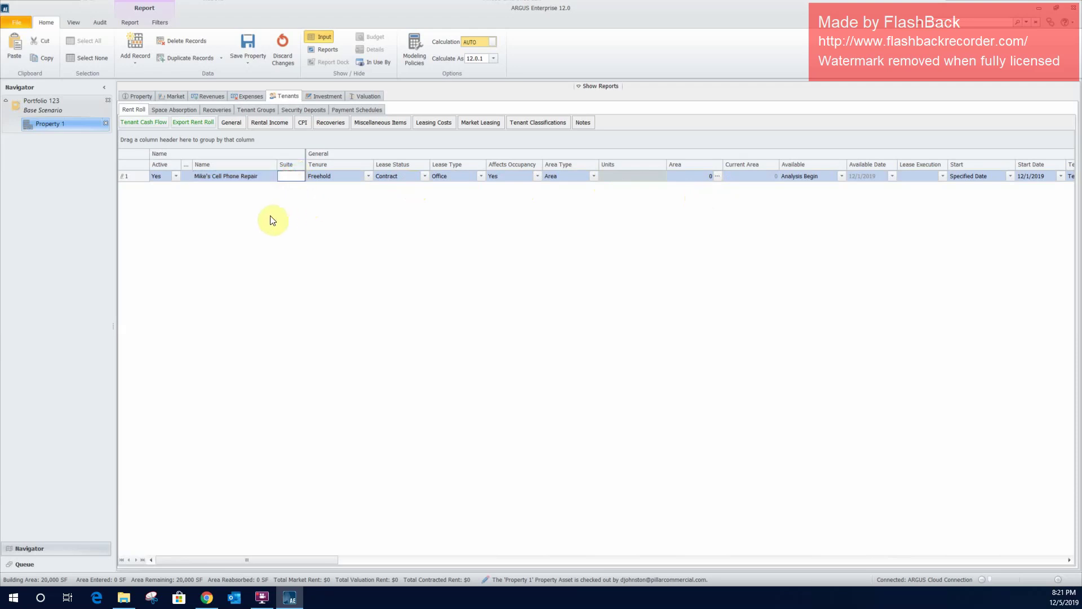
pyautogui.write('1')
pyautogui.press('Return')
pyautogui.click(695, 175)
pyautogui.click(699, 176)
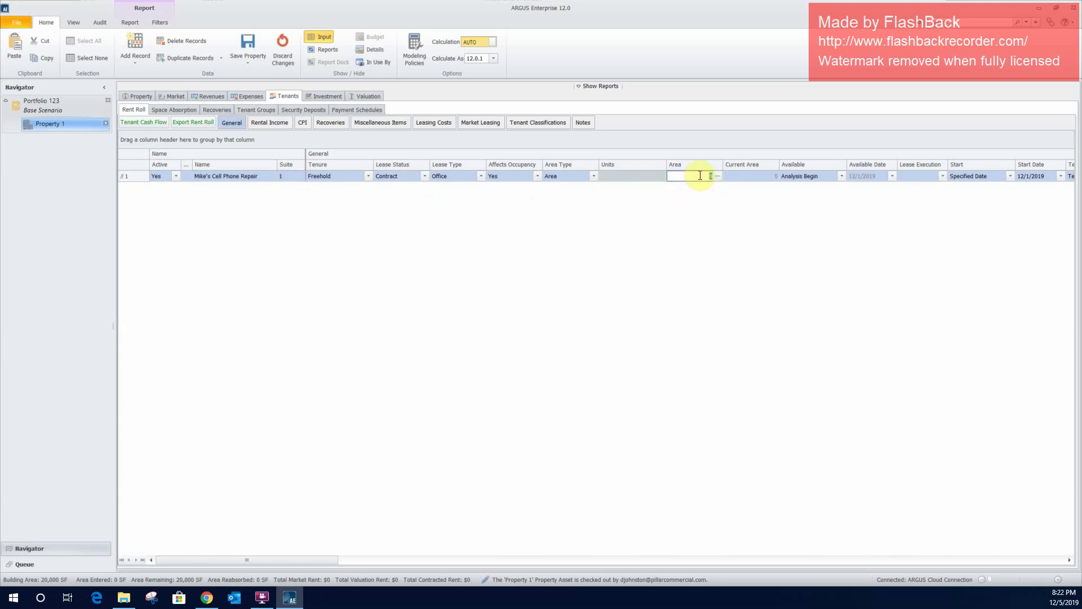
pyautogui.write('20000')
pyautogui.click(786, 246)
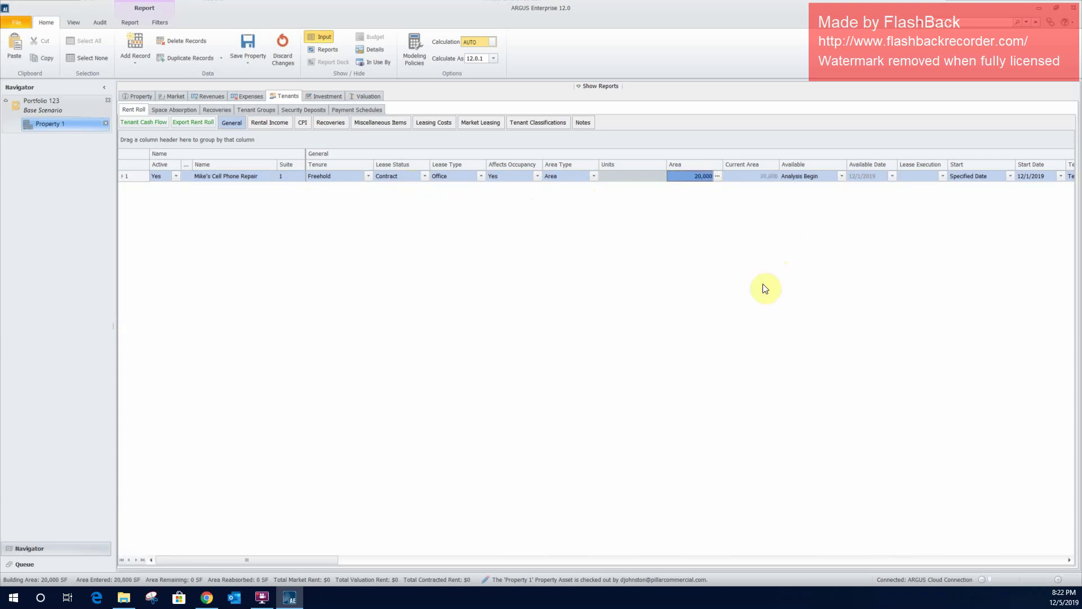
pyautogui.moveTo(331, 558); pyautogui.dragTo(459, 557)
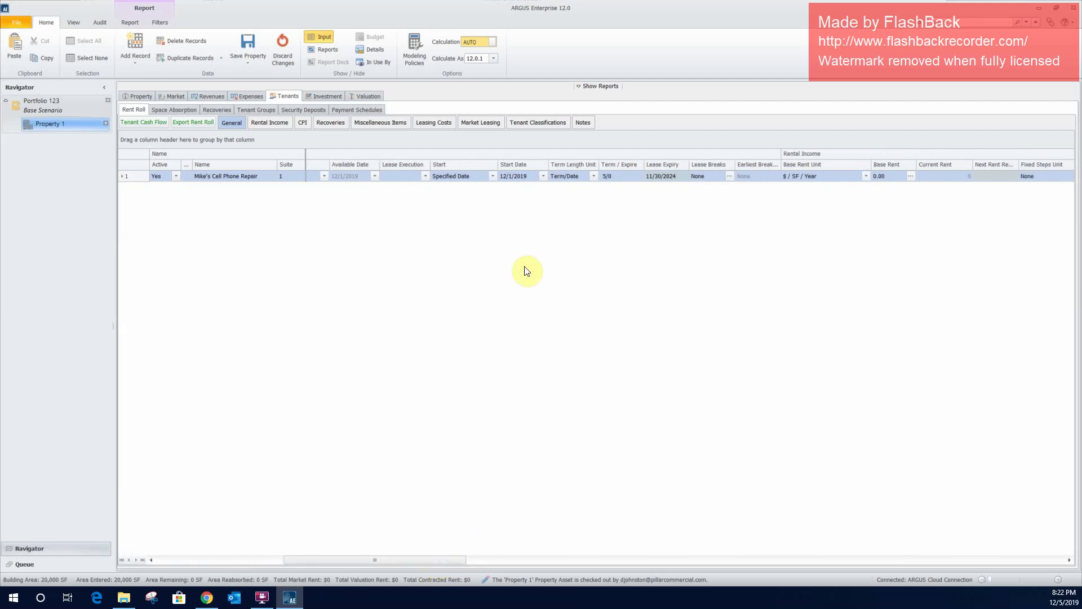
# Step: Set the lease start date to 1/1/2013
pyautogui.click(525, 178)
pyautogui.click(529, 176)
pyautogui.write('1/1/2013')
pyautogui.click(542, 222)
# Step: Change the lease term from 5 to 10 years so it expires 12/31/2022
pyautogui.click(617, 177)
pyautogui.click(627, 178)
pyautogui.moveTo(608, 179)
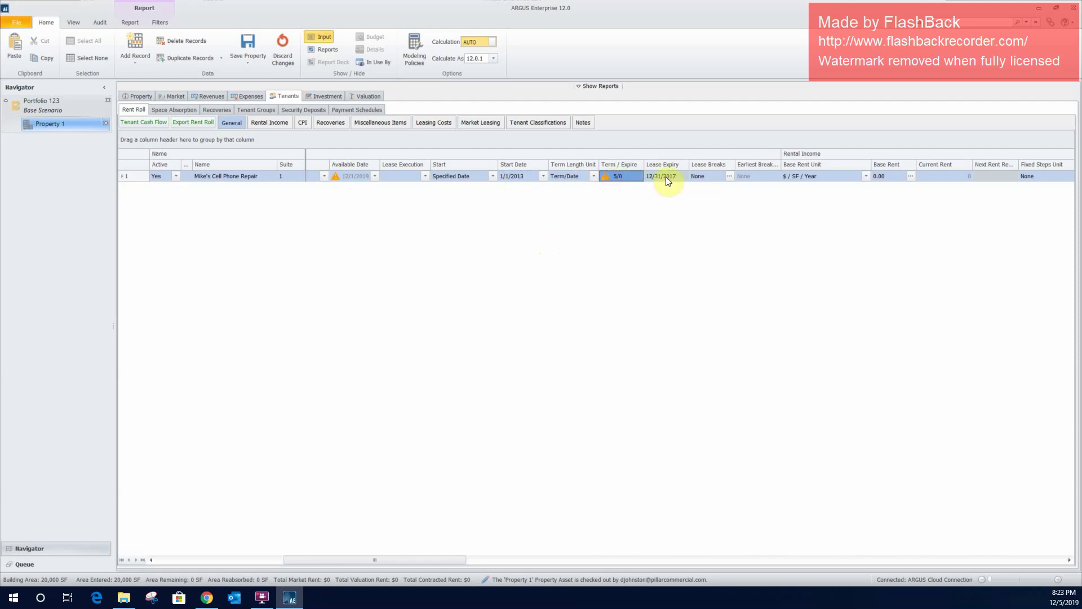
pyautogui.click(616, 181)
pyautogui.press('BackSpace')
pyautogui.write('10')
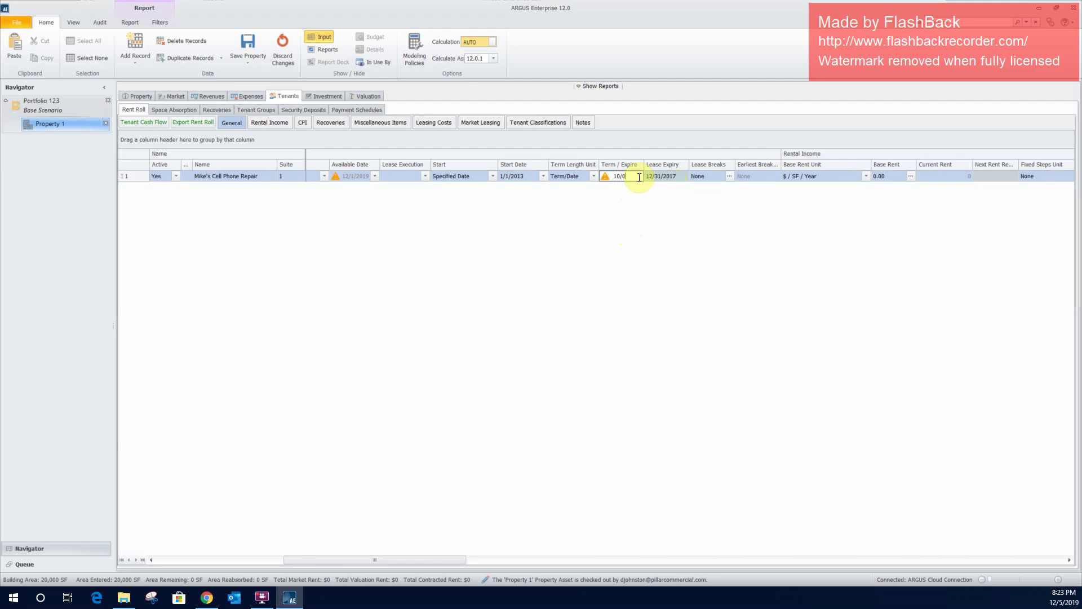
pyautogui.click(633, 209)
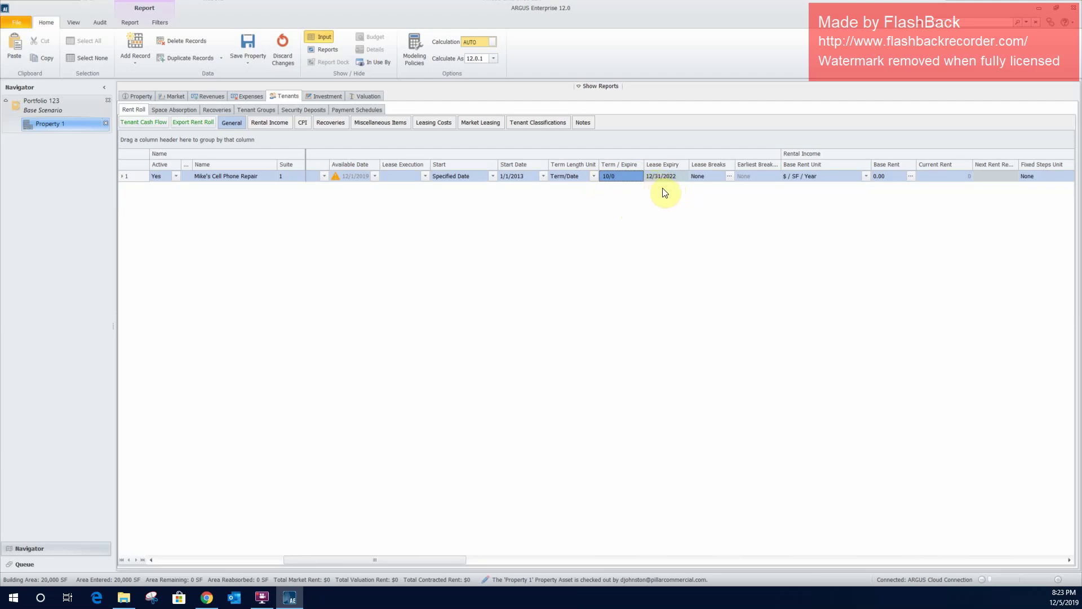
pyautogui.click(1069, 560)
pyautogui.moveTo(1069, 561); pyautogui.dragTo(1070, 561)
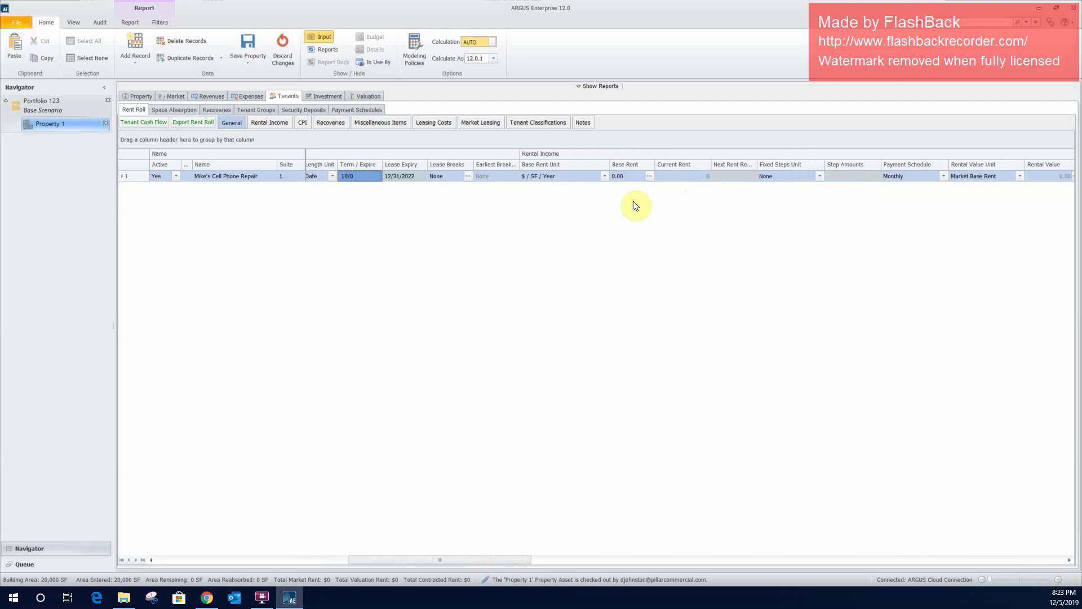
# Step: Enter 22 as Mike's Cell Phone Repair's base rent, yielding $440,000 current rent
pyautogui.click(621, 176)
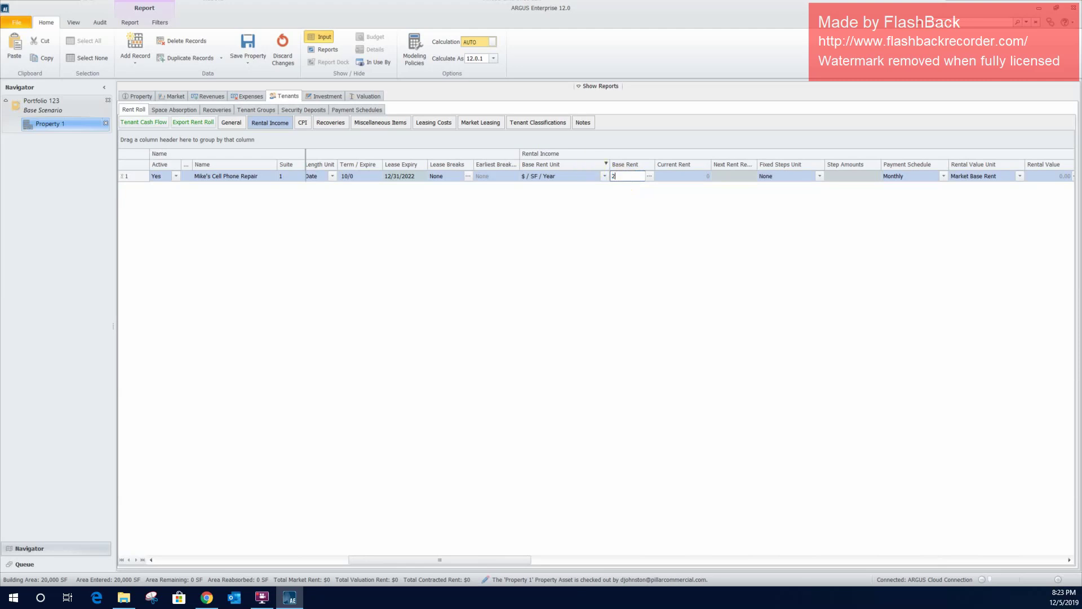
pyautogui.write('22')
pyautogui.click(648, 279)
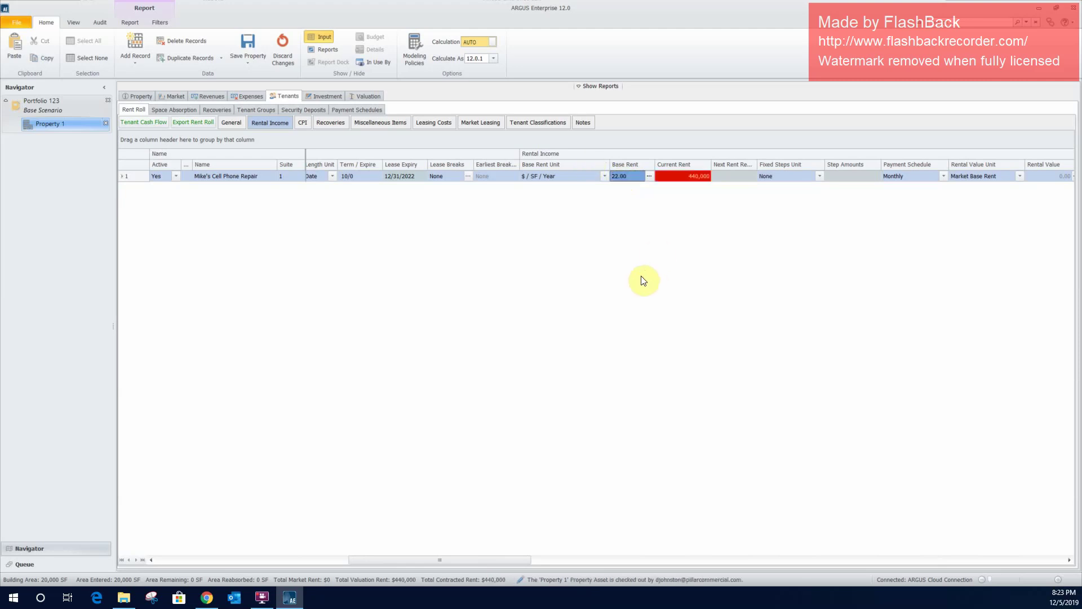
# Step: Open the tenant's detailed base rent schedule and add two more rent step rows
pyautogui.click(650, 178)
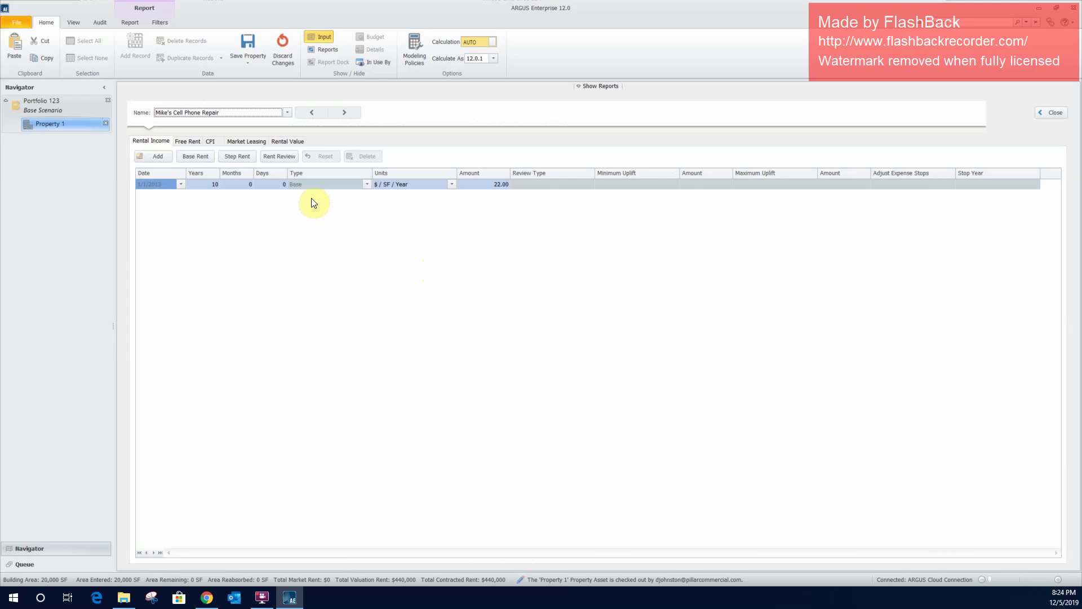
pyautogui.click(204, 185)
pyautogui.click(163, 185)
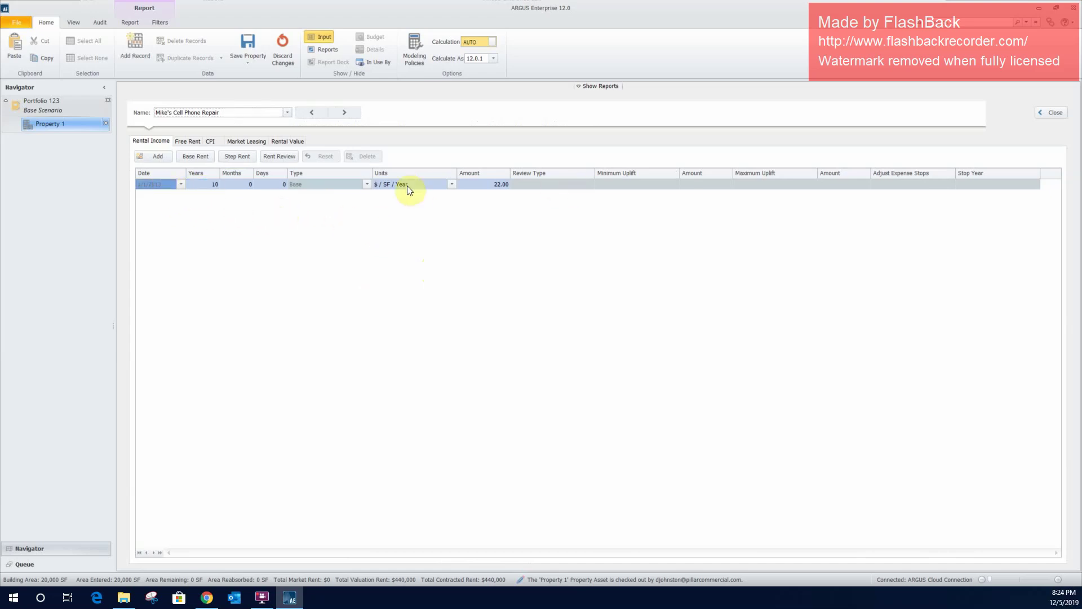
pyautogui.click(140, 46)
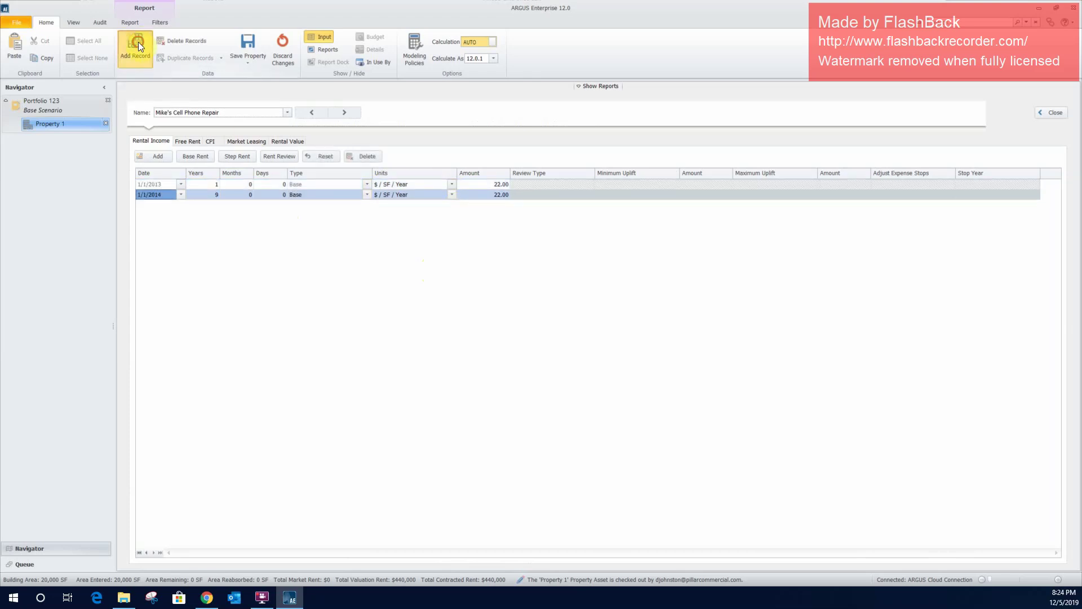
pyautogui.click(139, 45)
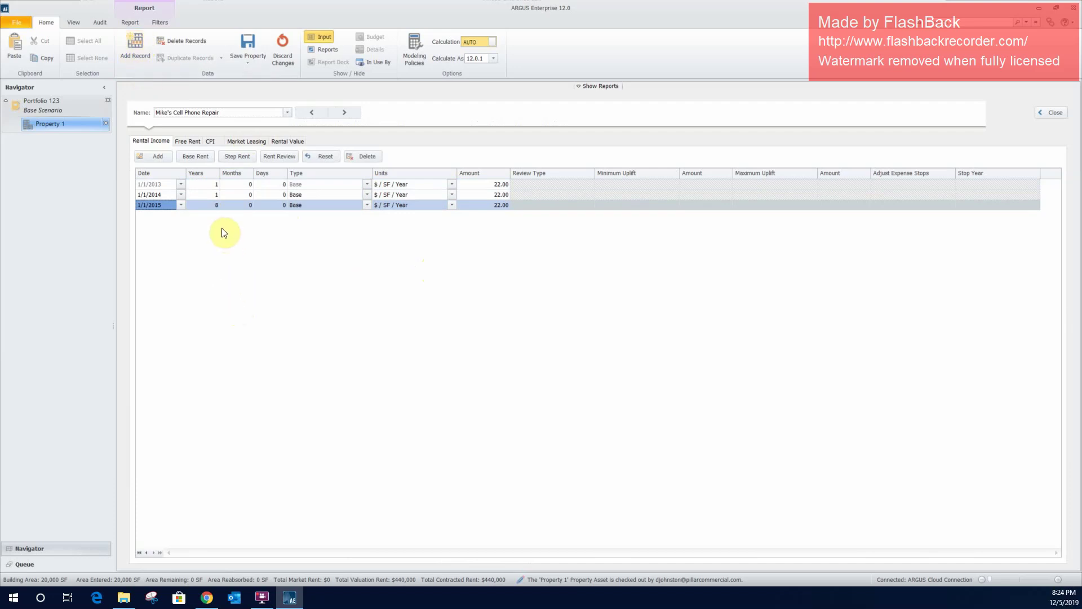
# Step: Set the second rent step to start 1/1/2017 at 22.50 $/SF/year
pyautogui.click(163, 194)
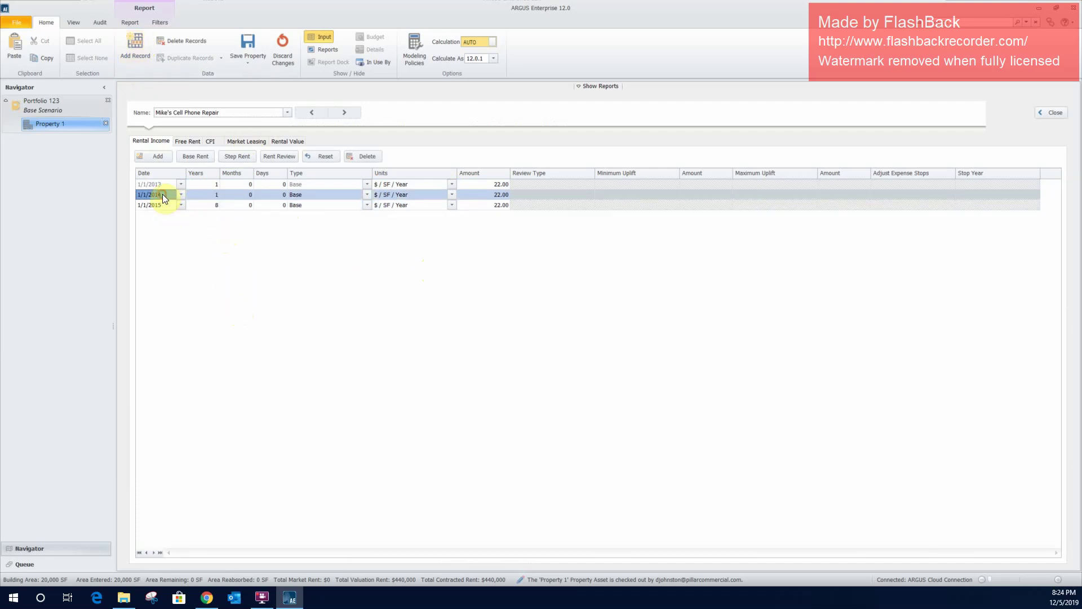
pyautogui.doubleClick(162, 194)
pyautogui.write('2017')
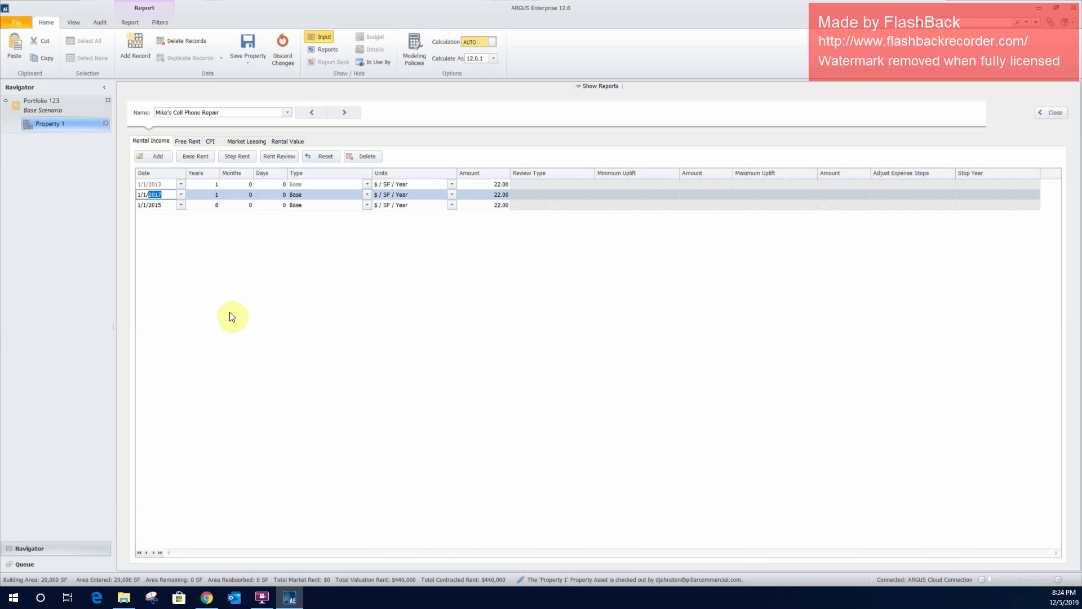
pyautogui.click(220, 244)
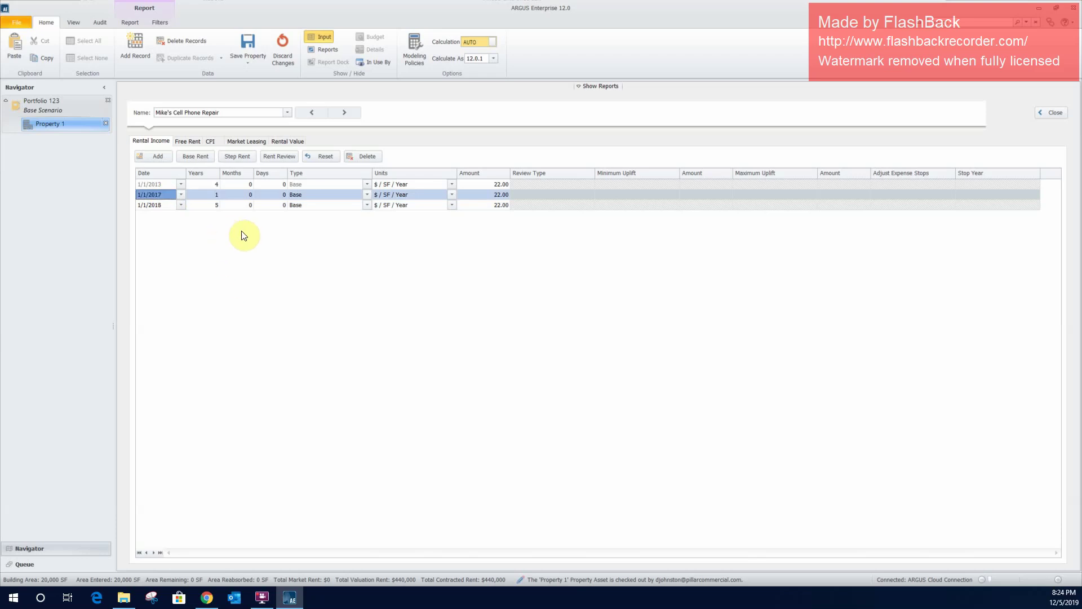
pyautogui.click(507, 196)
pyautogui.click(509, 195)
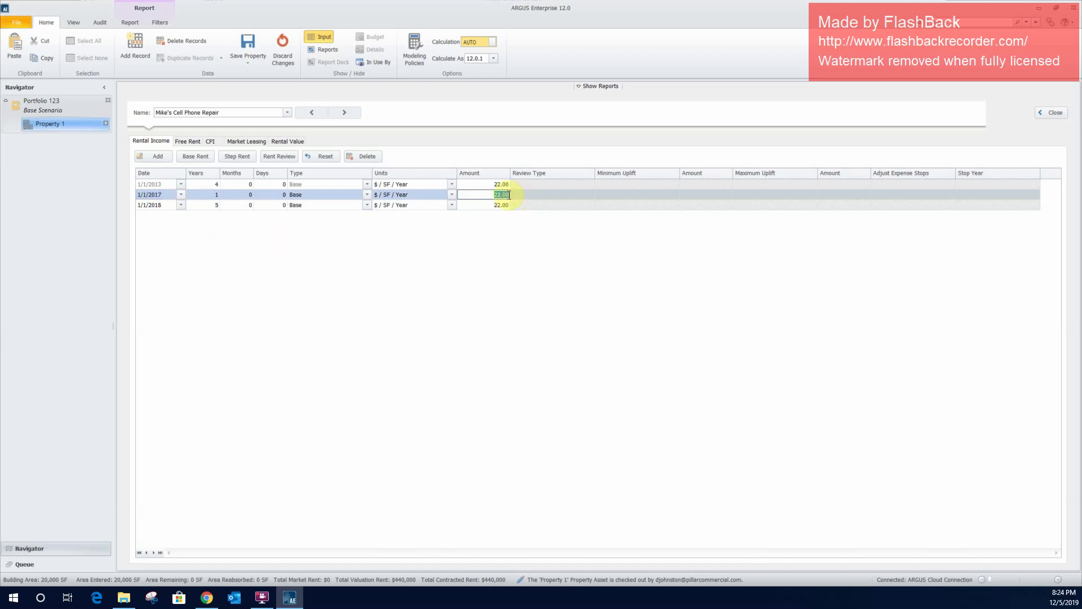
pyautogui.click(536, 220)
pyautogui.write('22.5')
pyautogui.click(503, 251)
# Step: Set the third rent step to 23.00 $/SF/year and return to the rent roll
pyautogui.click(164, 205)
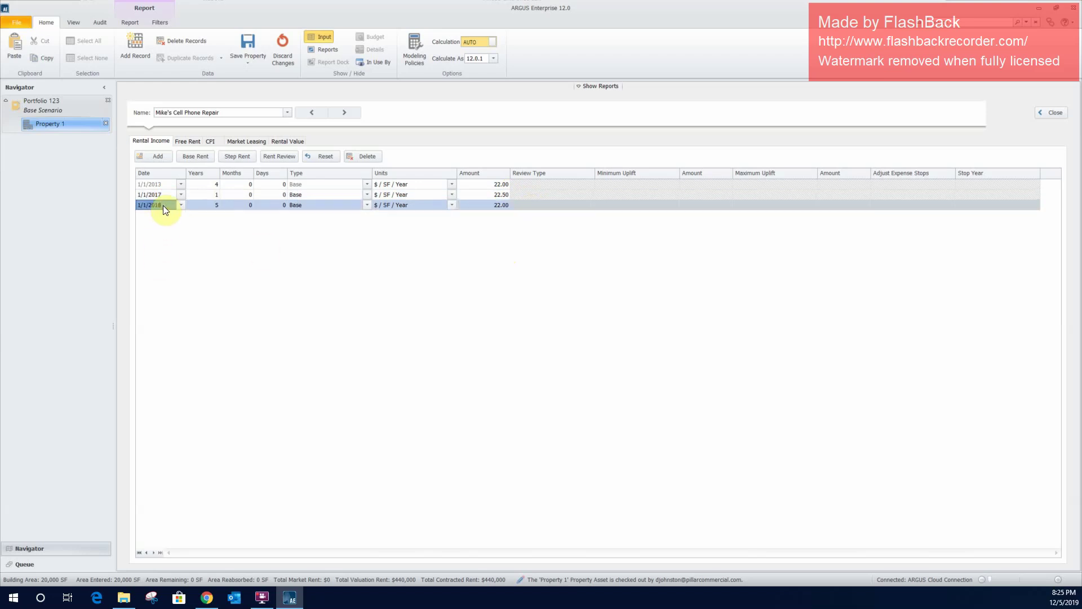
pyautogui.click(499, 208)
pyautogui.write('23.0')
pyautogui.press('Return')
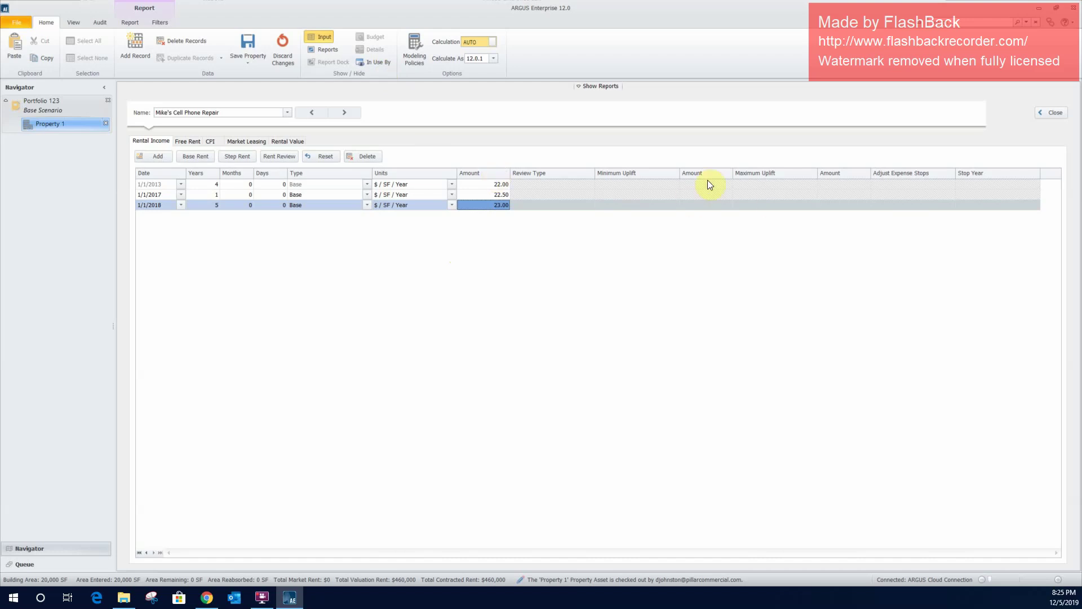
pyautogui.click(1049, 114)
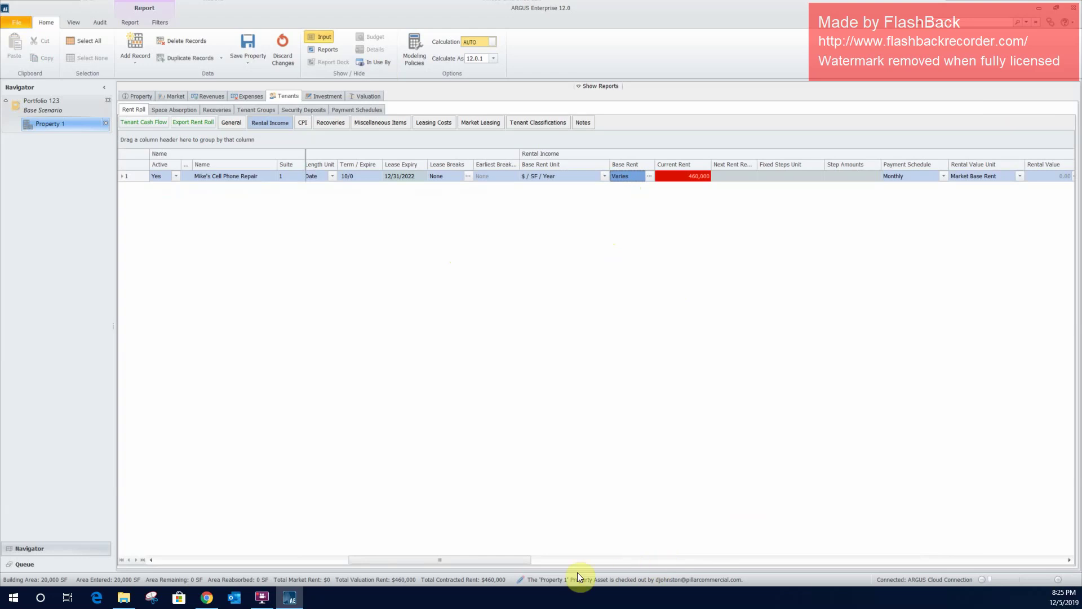
pyautogui.moveTo(530, 560); pyautogui.dragTo(719, 536)
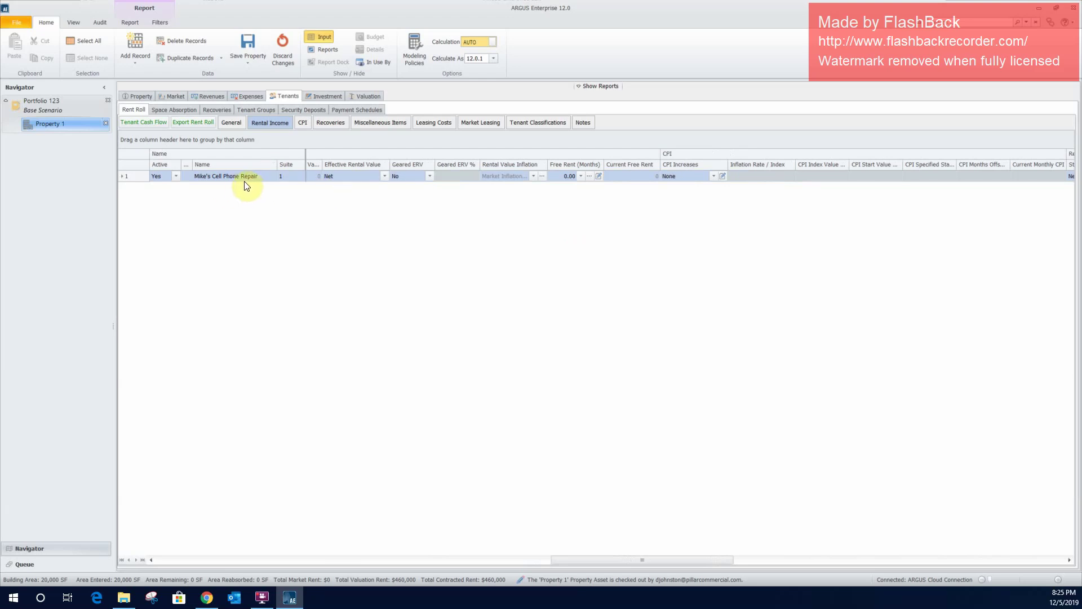
pyautogui.click(636, 558)
pyautogui.moveTo(672, 559); pyautogui.dragTo(811, 555)
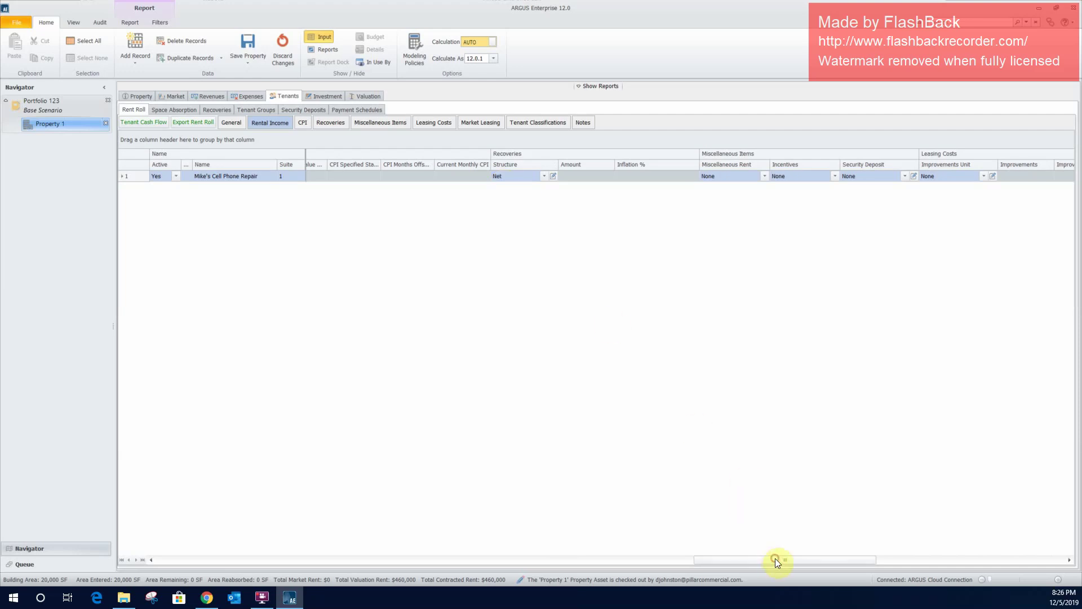
pyautogui.moveTo(778, 559); pyautogui.dragTo(889, 563)
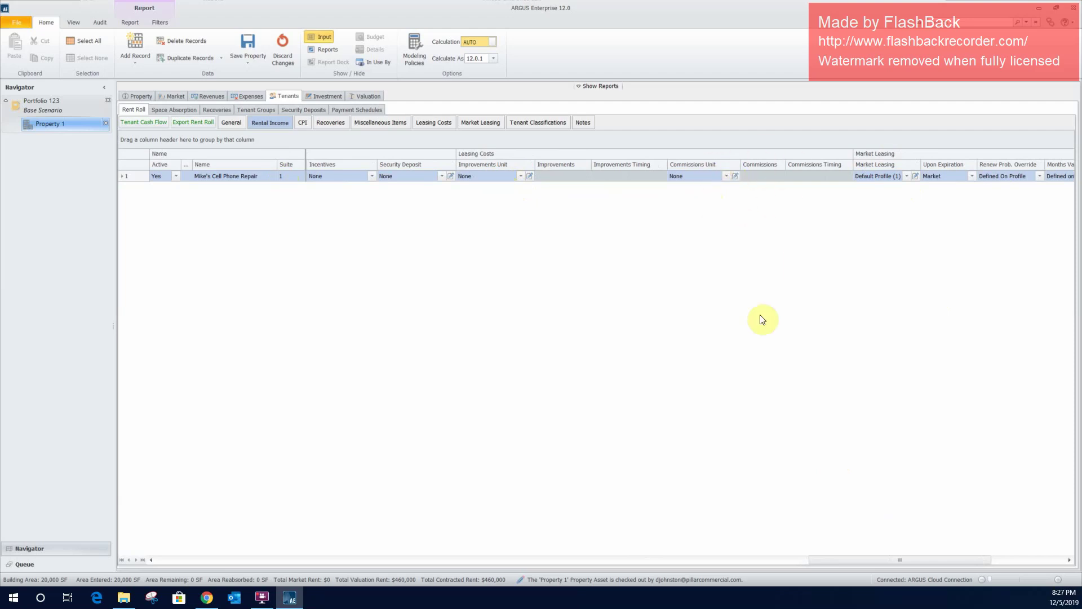
pyautogui.moveTo(920, 559); pyautogui.dragTo(1020, 557)
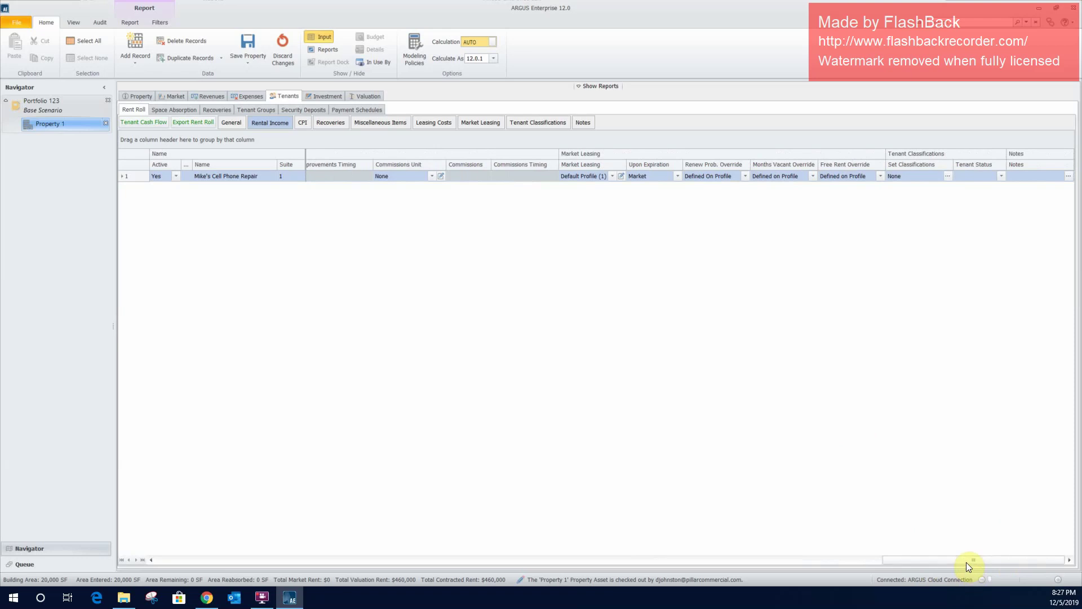
pyautogui.moveTo(966, 561); pyautogui.dragTo(220, 509)
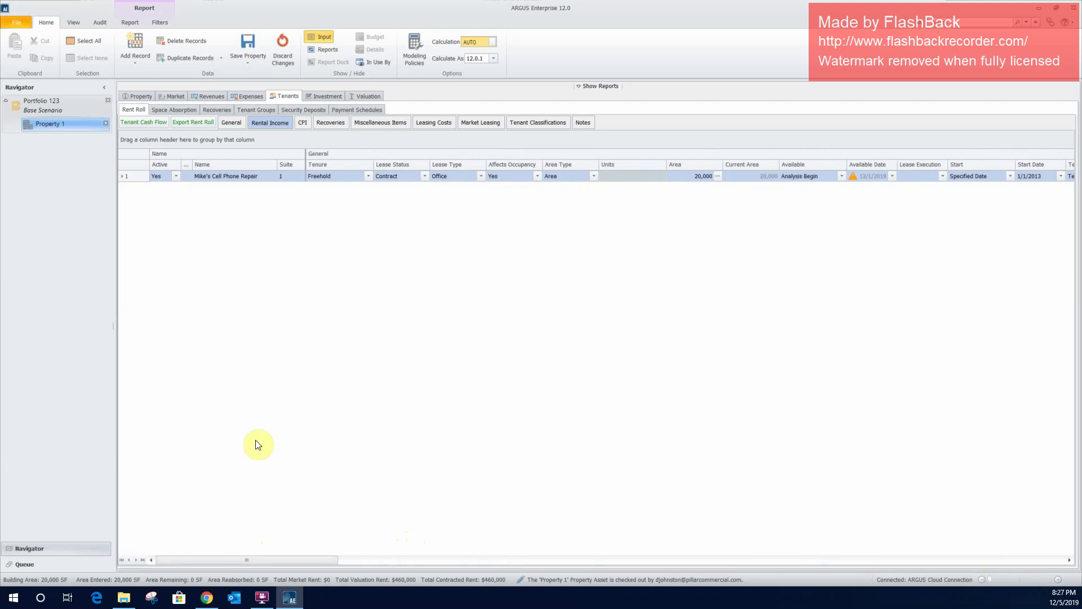